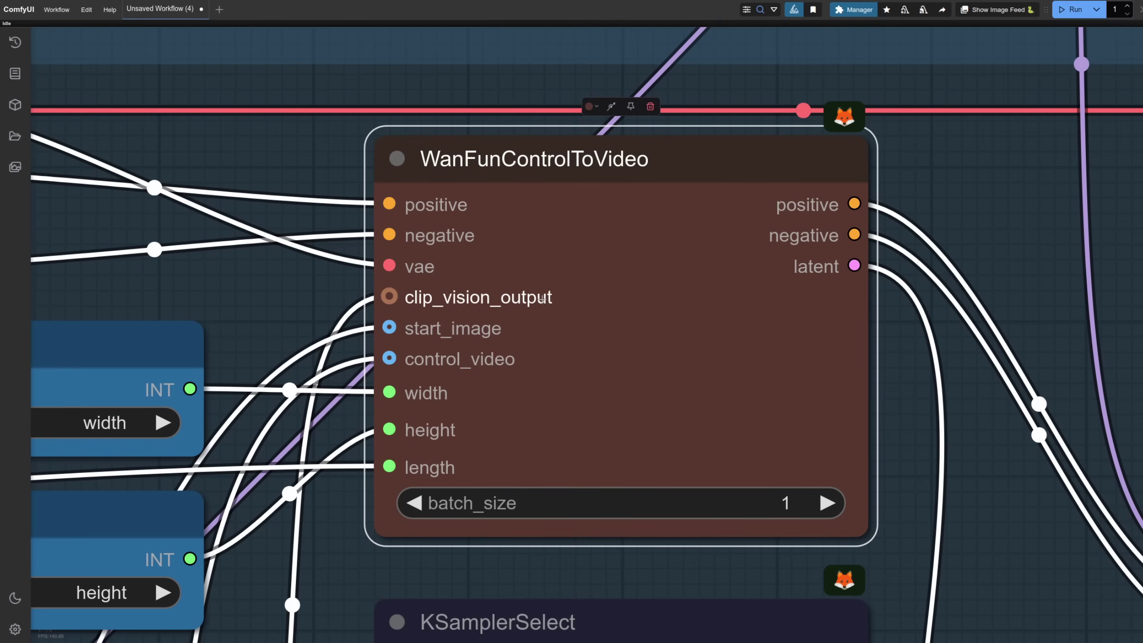
# Scroll past the Input, Starting Image and Vision Image groups, then jump to the Control group overview with bookmark key 1.
pyautogui.scroll(-8, 542, 300)
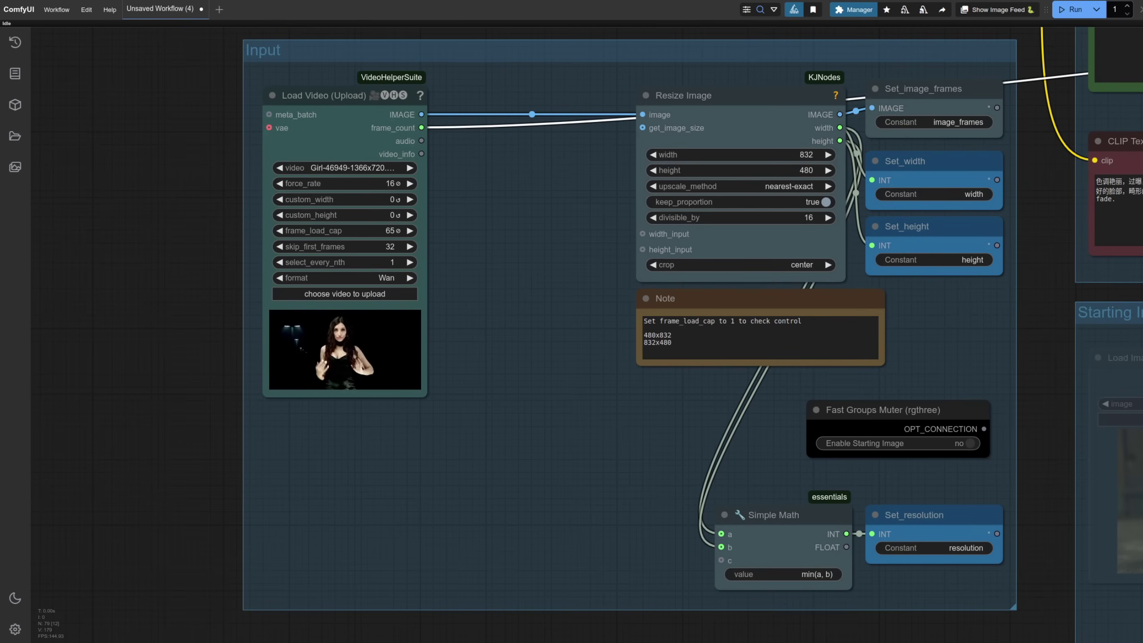
pyautogui.scroll(-5, 588, 300)
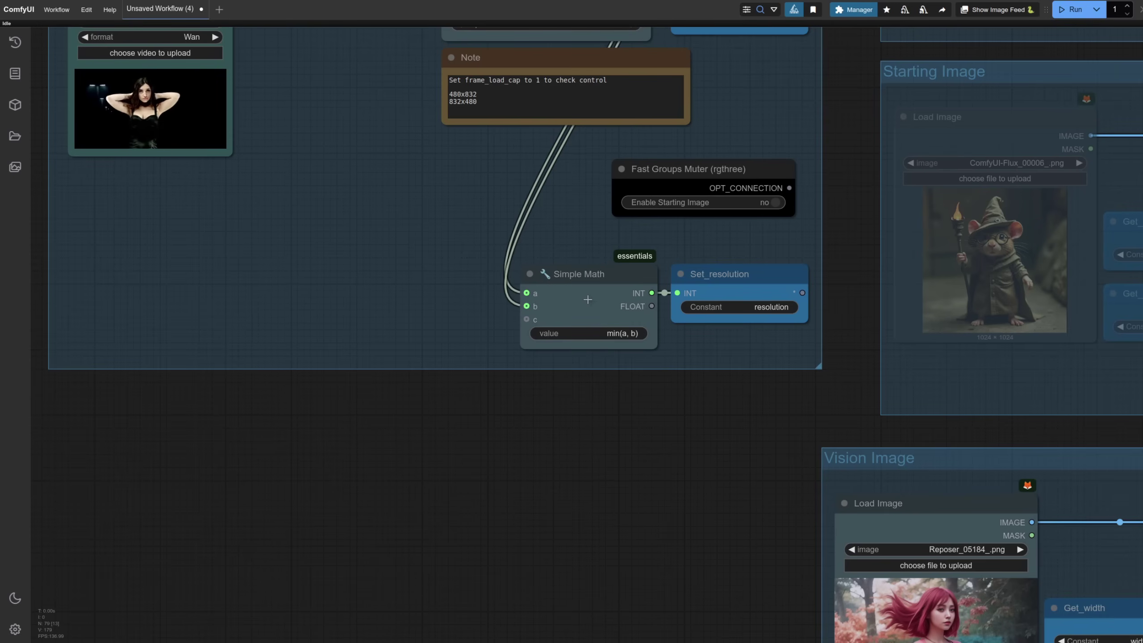
pyautogui.press('1')
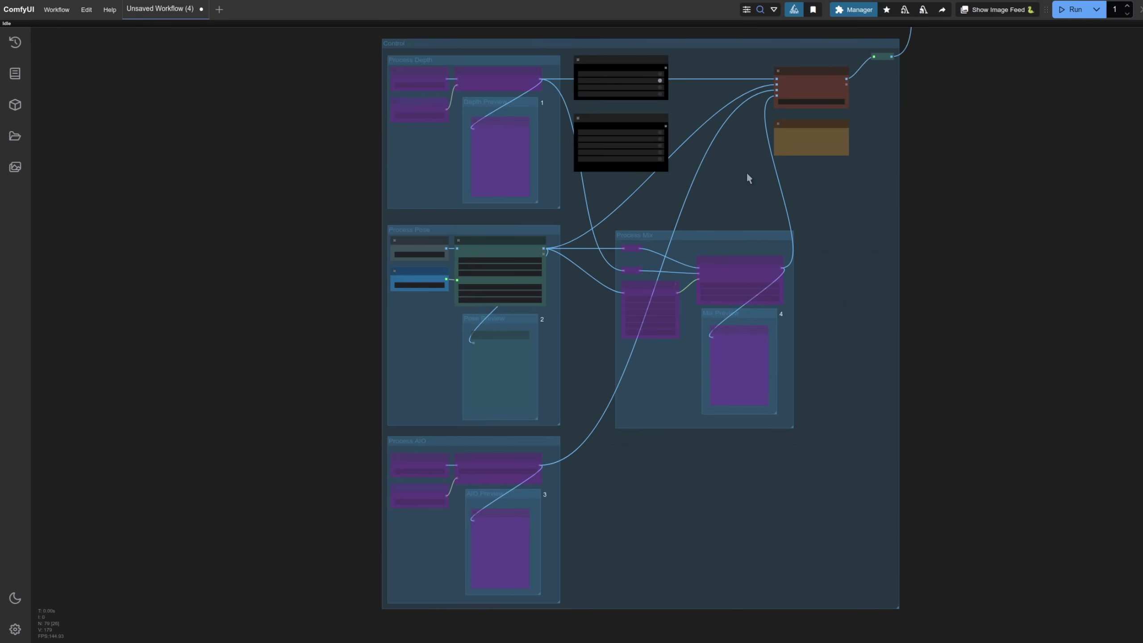
# Pan through the Process Depth, Pose and AIO groups, open the AIO preprocessor list, then jump back with key 1.
pyautogui.moveTo(734, 176); pyautogui.dragTo(812, 273)
pyautogui.scroll(5, 813, 274)
pyautogui.scroll(1, 596, 179)
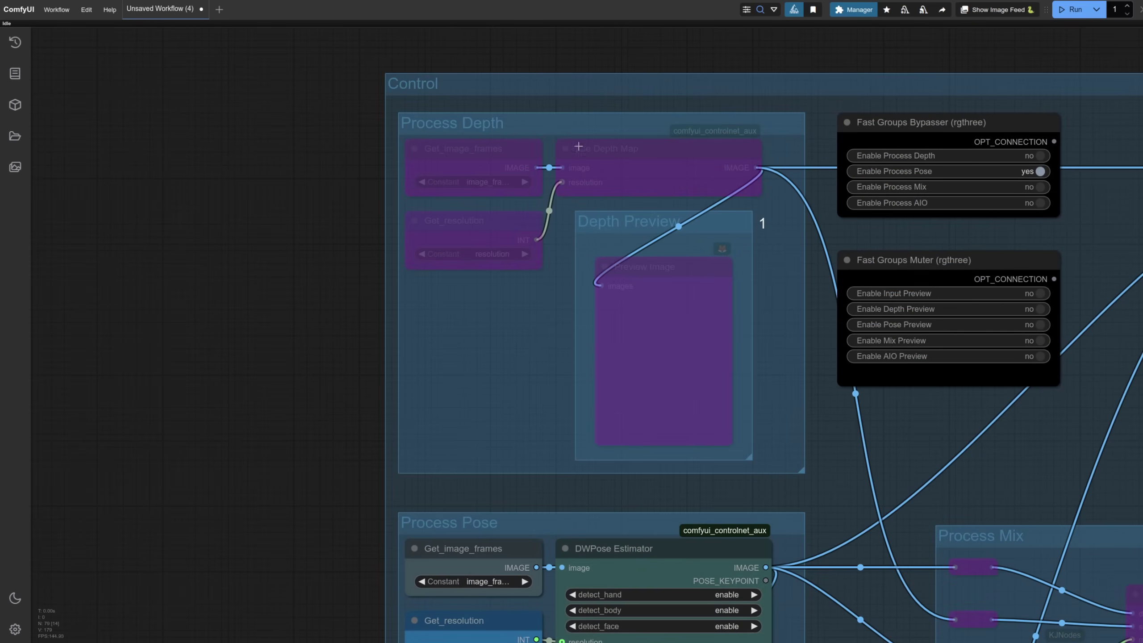
pyautogui.moveTo(917, 516); pyautogui.dragTo(840, 109)
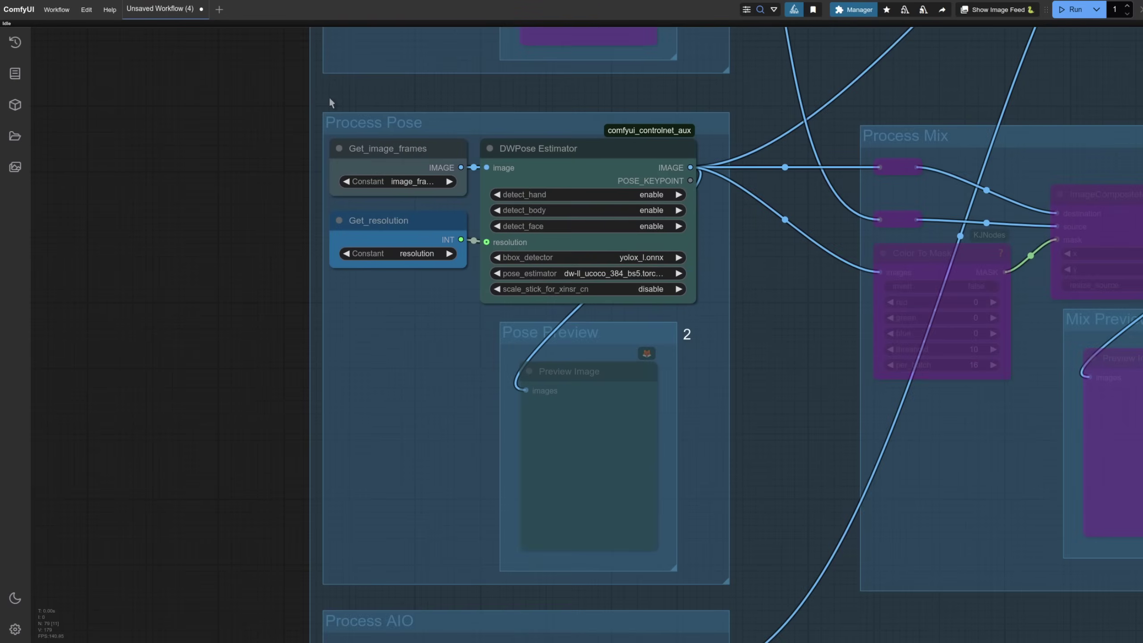
pyautogui.moveTo(786, 511); pyautogui.dragTo(774, 2)
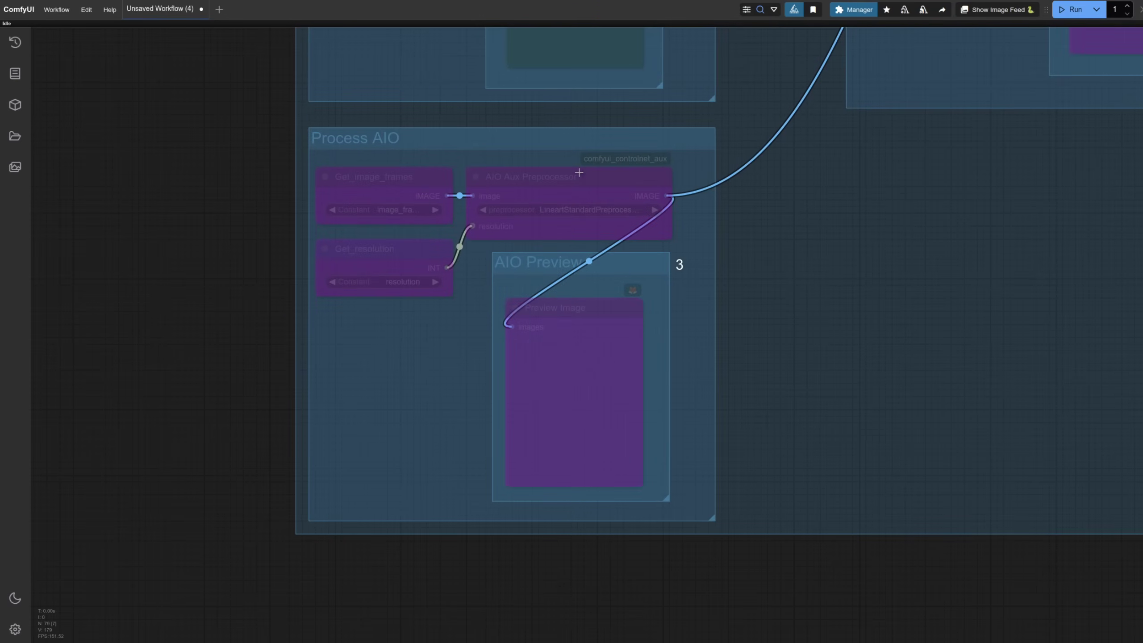
pyautogui.click(600, 208)
pyautogui.press('1')
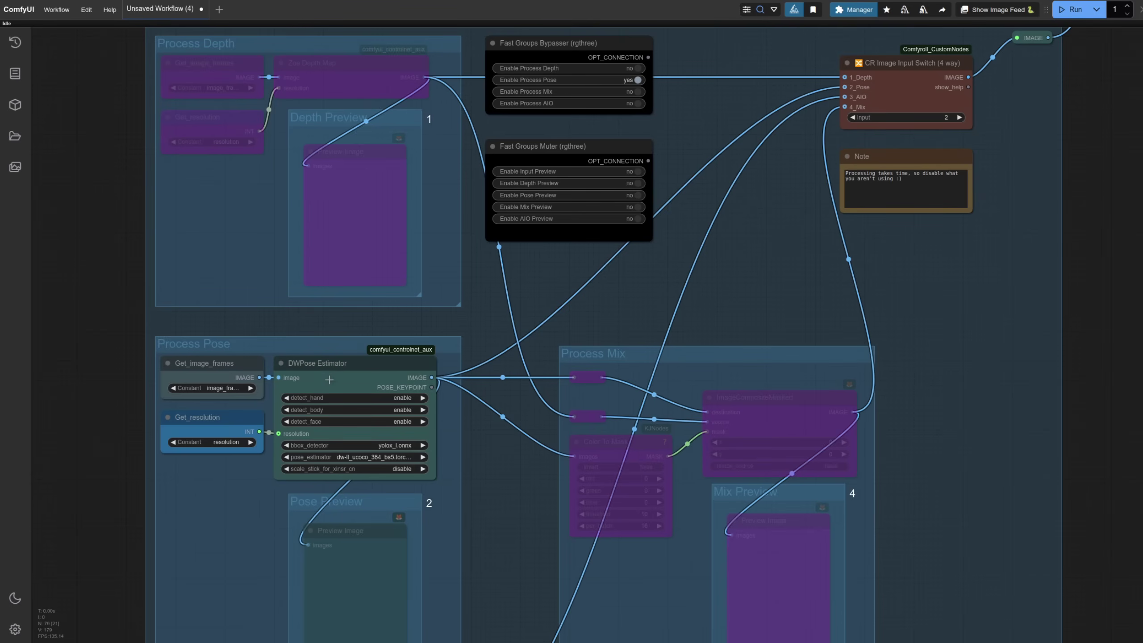
# Jump to the Prompt group with bookmark key 3, then scroll on to the Vision Image group.
pyautogui.press('3')
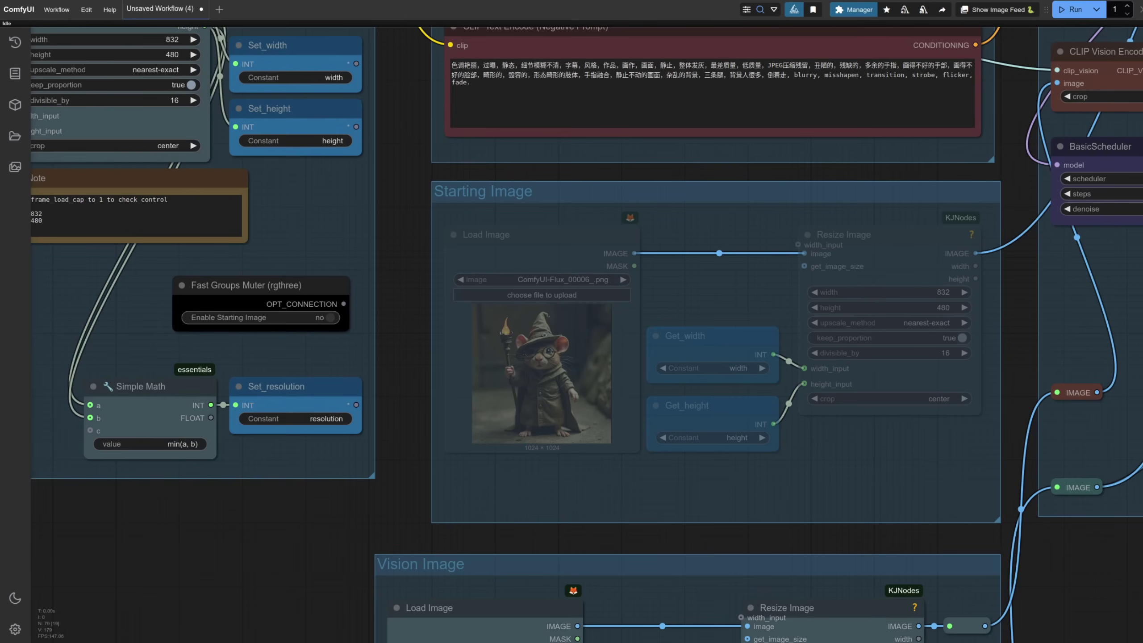
pyautogui.scroll(-10, 586, 335)
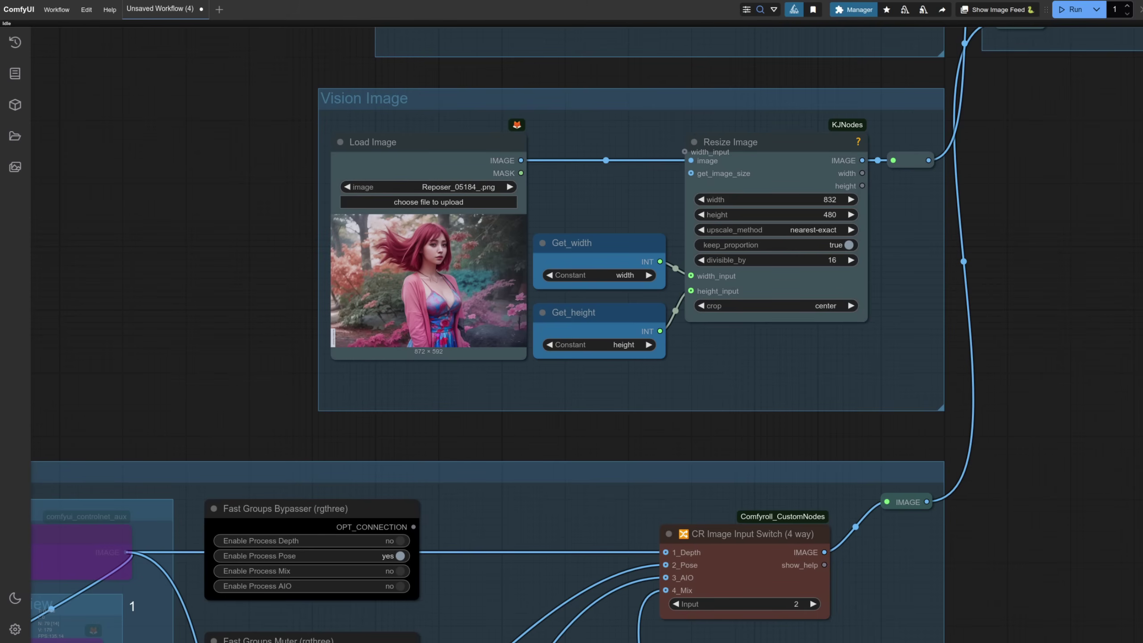
pyautogui.scroll(2, 729, 202)
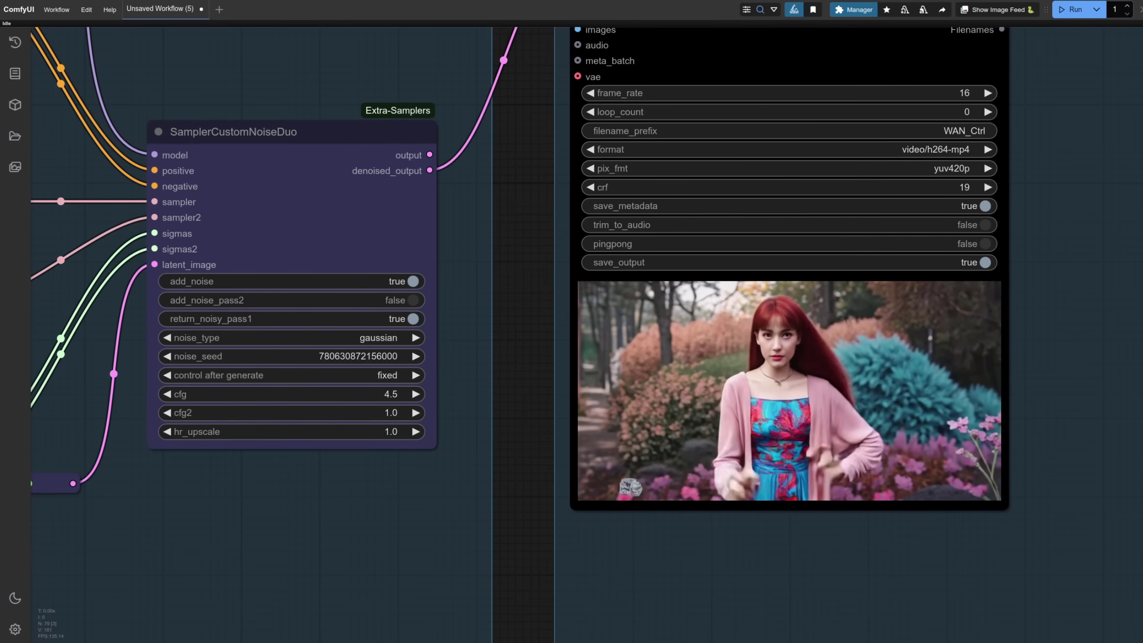
# Zoom out with the period shortcut to see the whole workflow.
pyautogui.press('.')
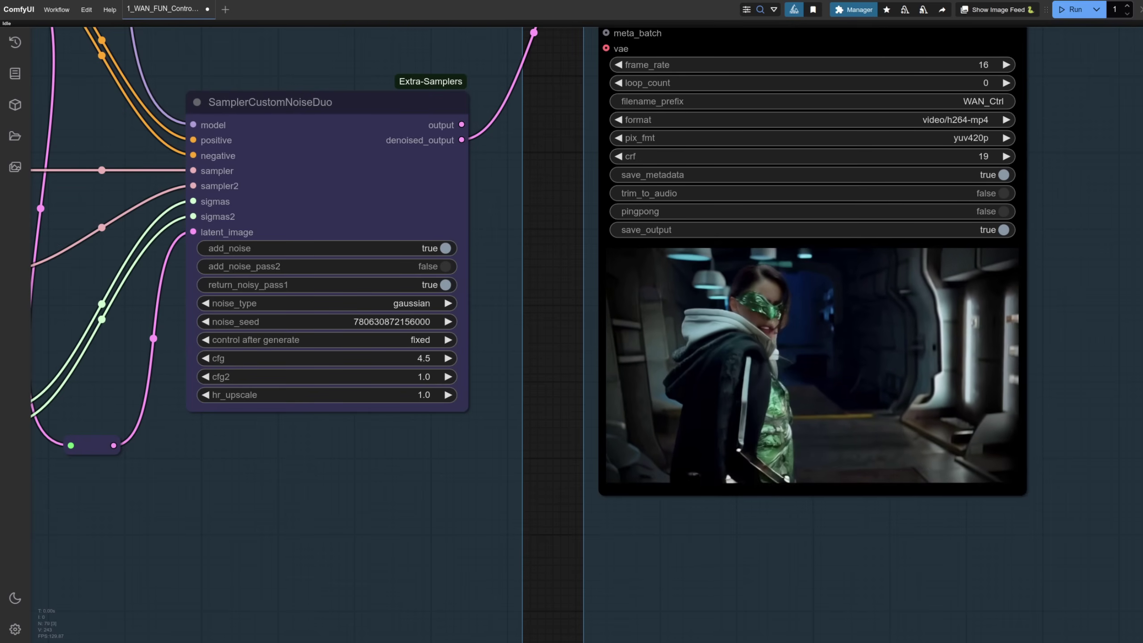
# Select the left and right WanFunControlToVideo nodes to compare their connections.
pyautogui.scroll(-6, 757, 461)
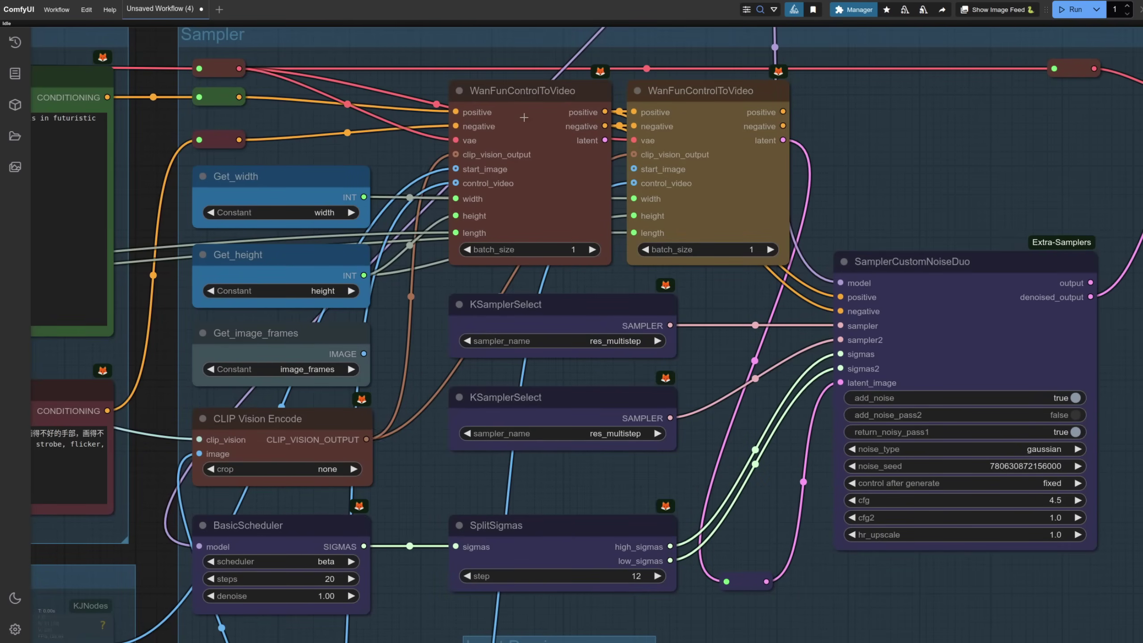
pyautogui.click(495, 189)
pyautogui.click(697, 115)
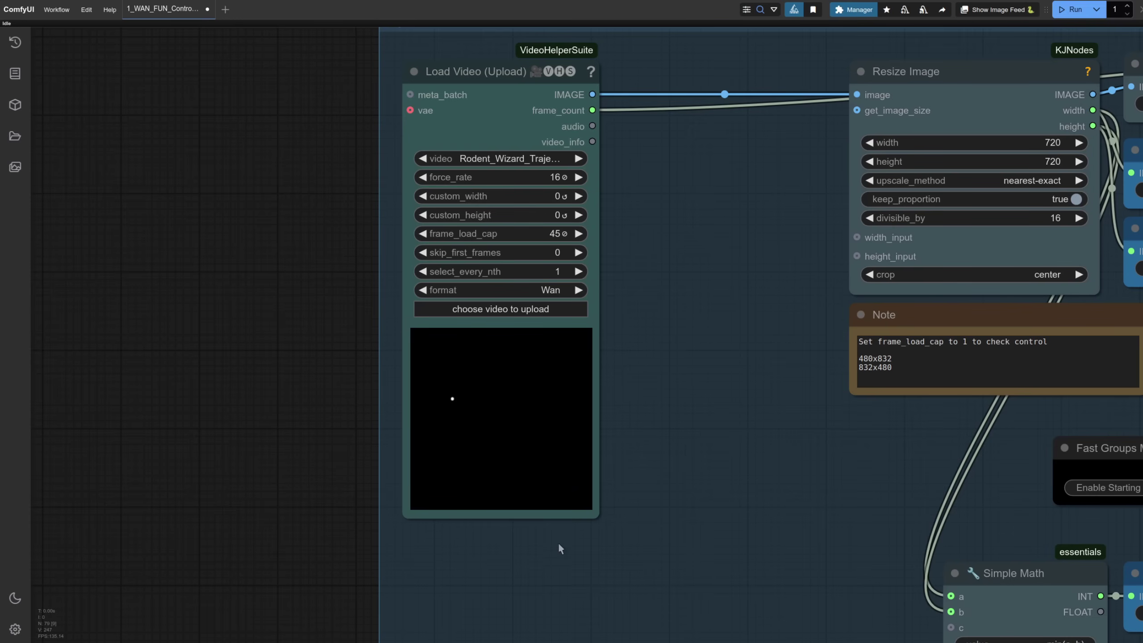
# Bring the Starting Image group and its resize settings into view.
pyautogui.moveTo(791, 531); pyautogui.dragTo(308, 414)
pyautogui.moveTo(1022, 518); pyautogui.dragTo(621, 536)
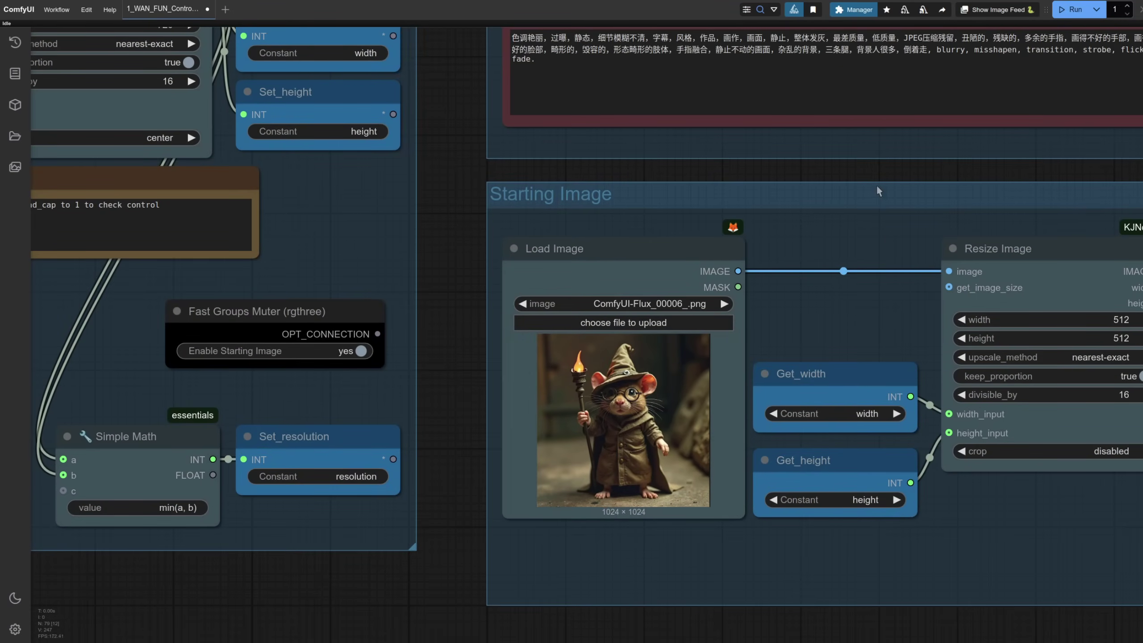
pyautogui.scroll(10, 441, 171)
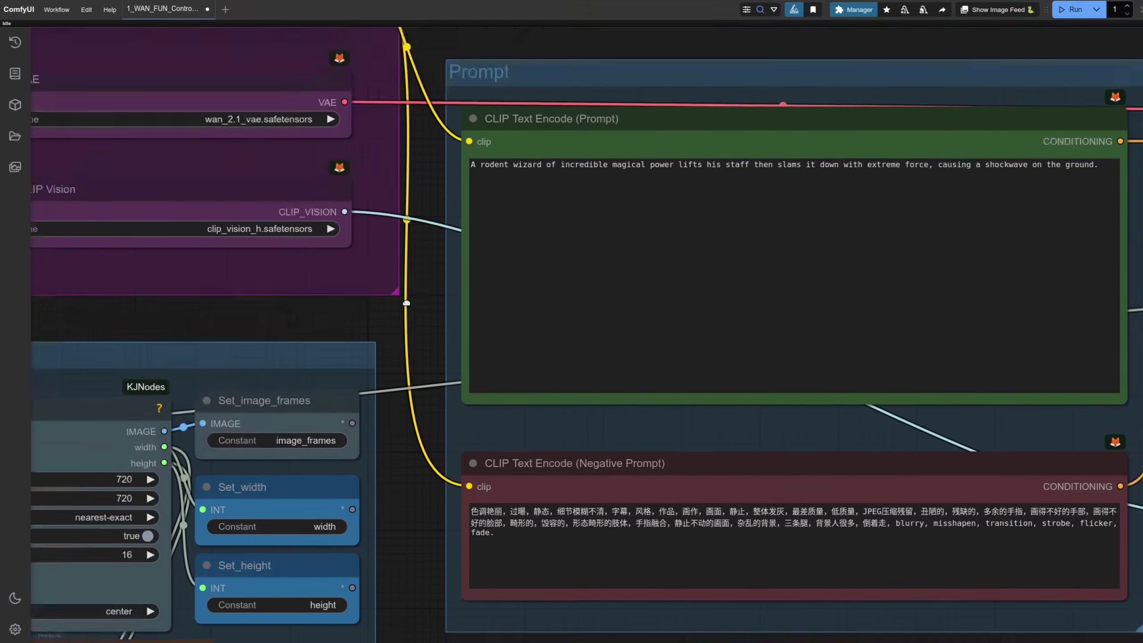
# Pan through the Prompt, Vision Image, Control and Input groups, ending back at Starting Image.
pyautogui.moveTo(426, 283); pyautogui.dragTo(272, 333)
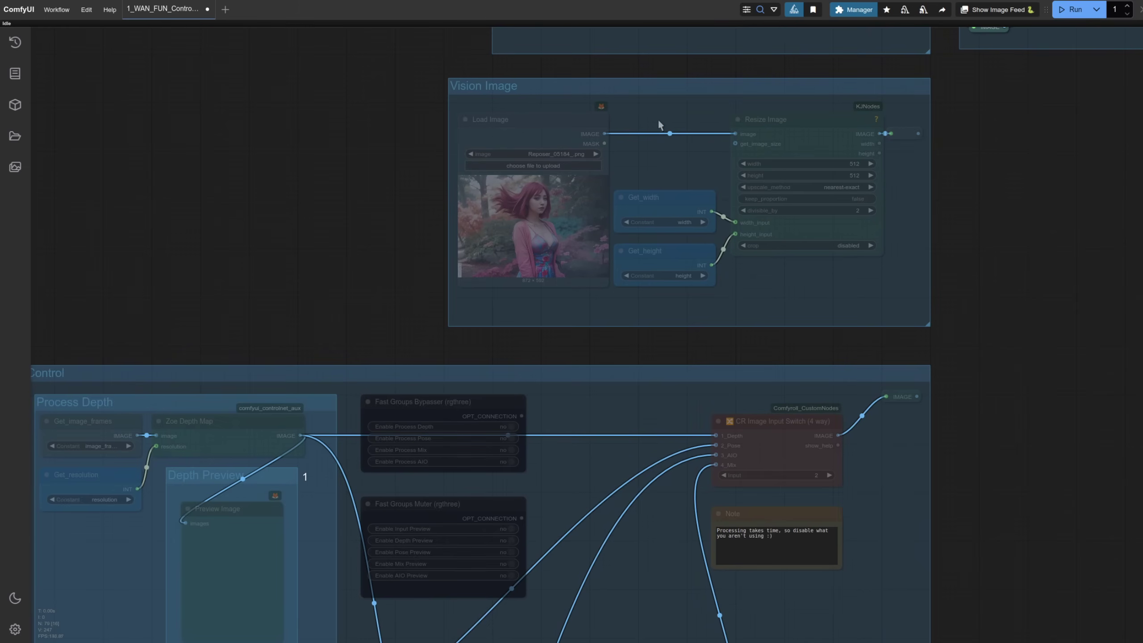
pyautogui.hscroll(-5, 1105, 443)
pyautogui.scroll(-3, 1105, 443)
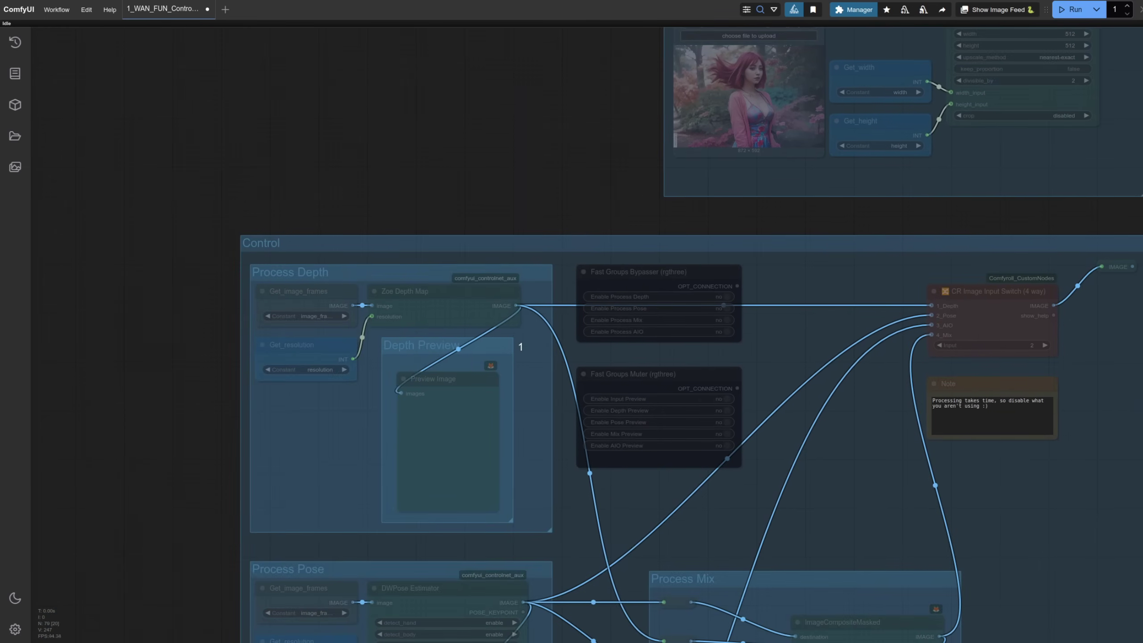
pyautogui.scroll(12, 709, 521)
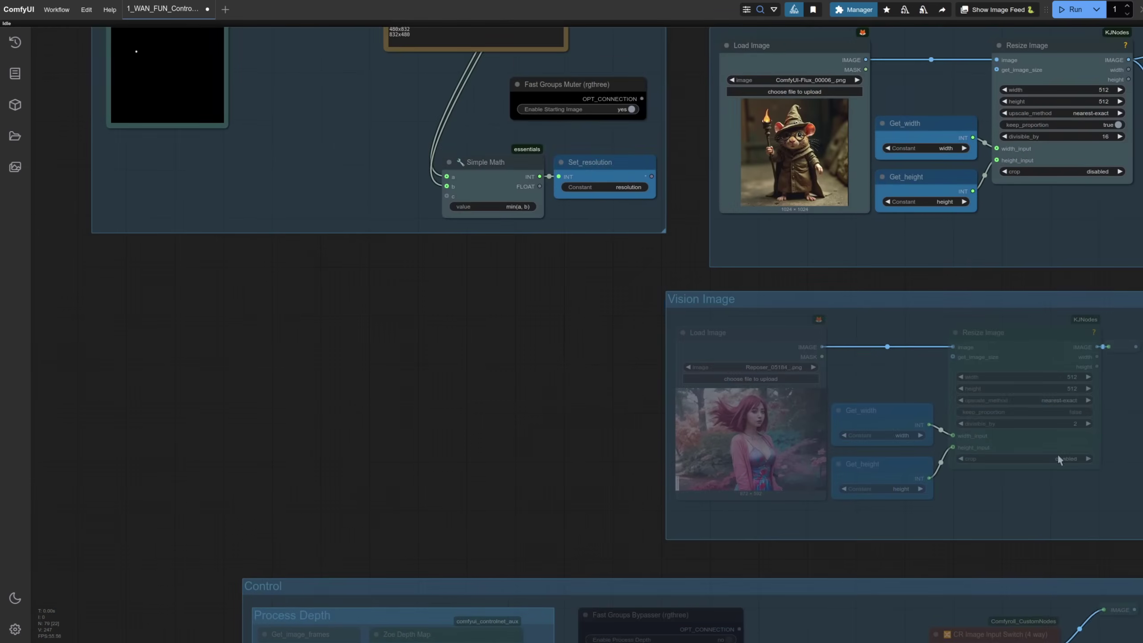
pyautogui.hscroll(-7, 709, 521)
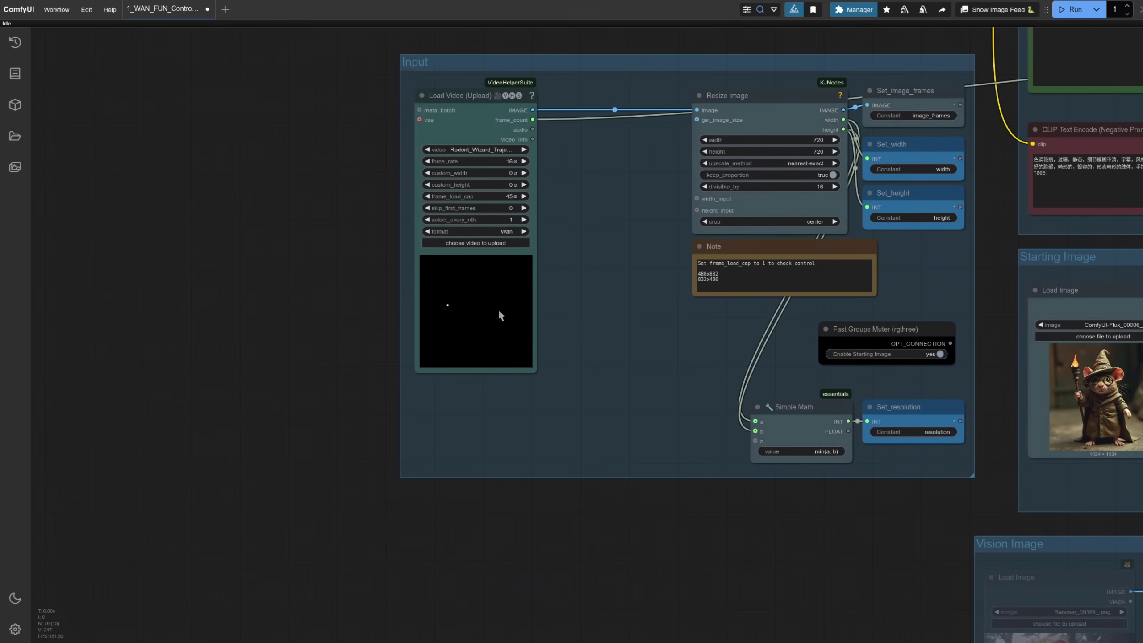
pyautogui.hscroll(14, 837, 531)
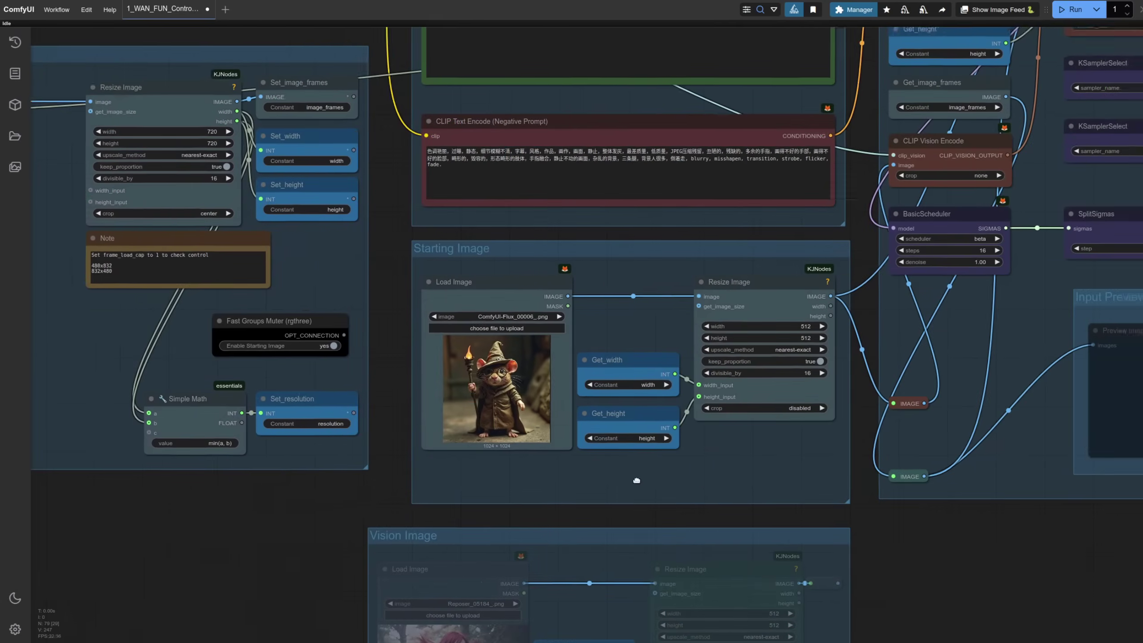
pyautogui.hscroll(3, 599, 482)
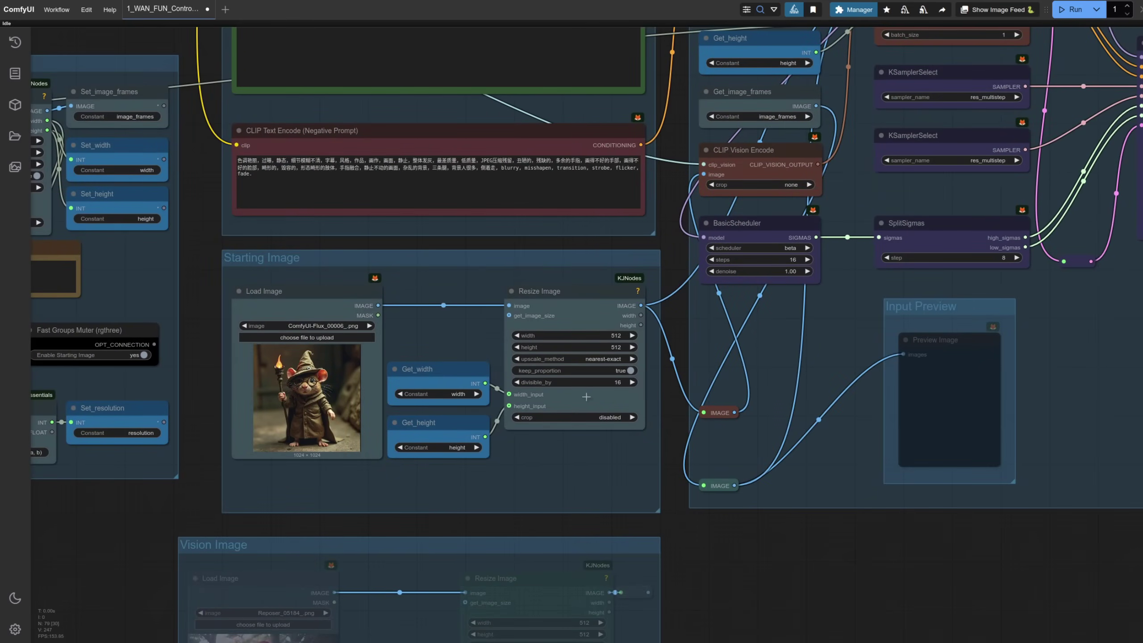
pyautogui.scroll(1, 608, 480)
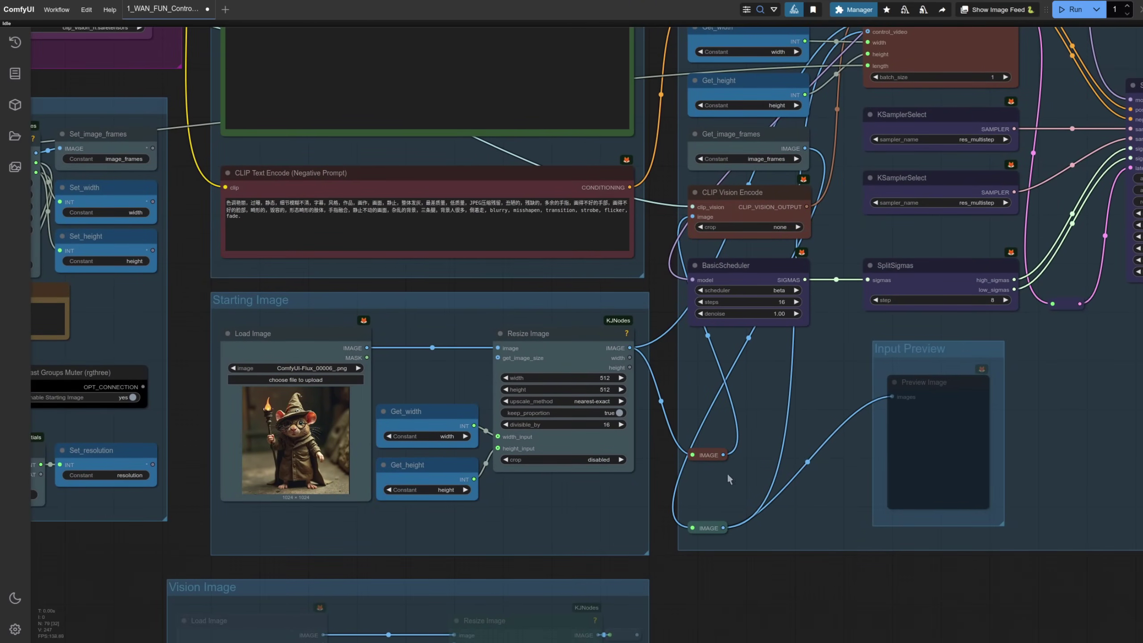
pyautogui.click(705, 456)
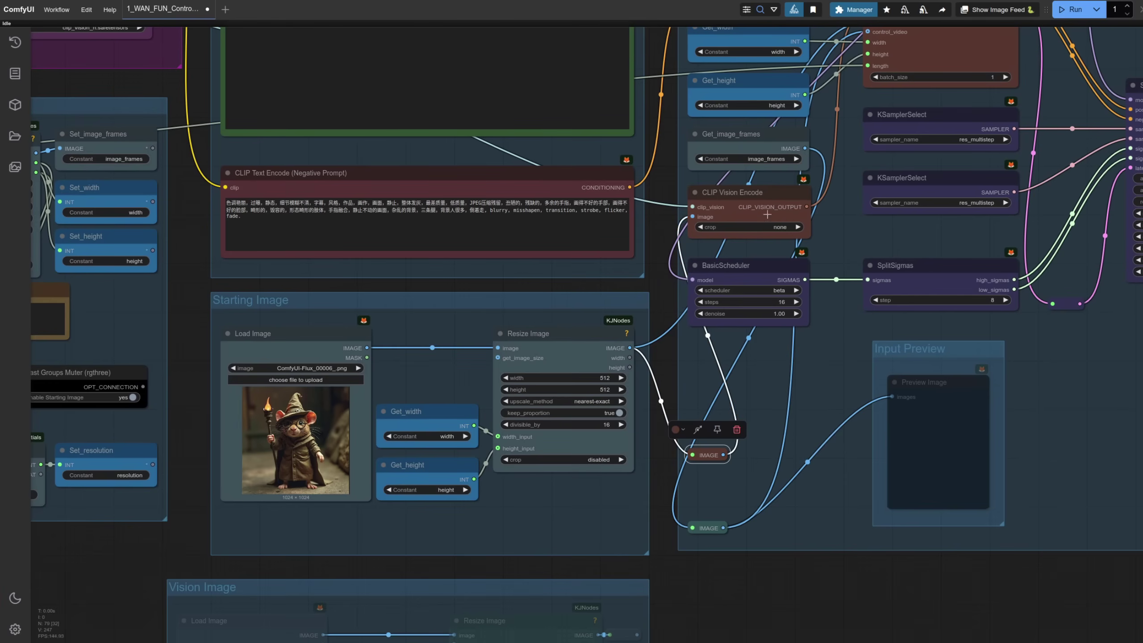
pyautogui.click(766, 199)
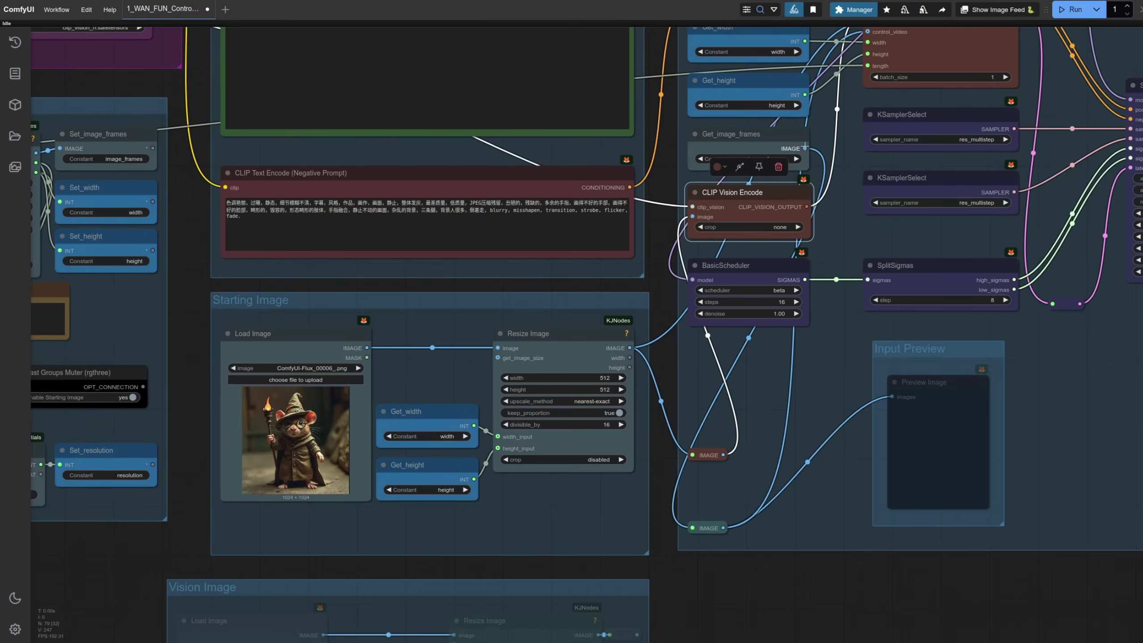
pyautogui.click(719, 150)
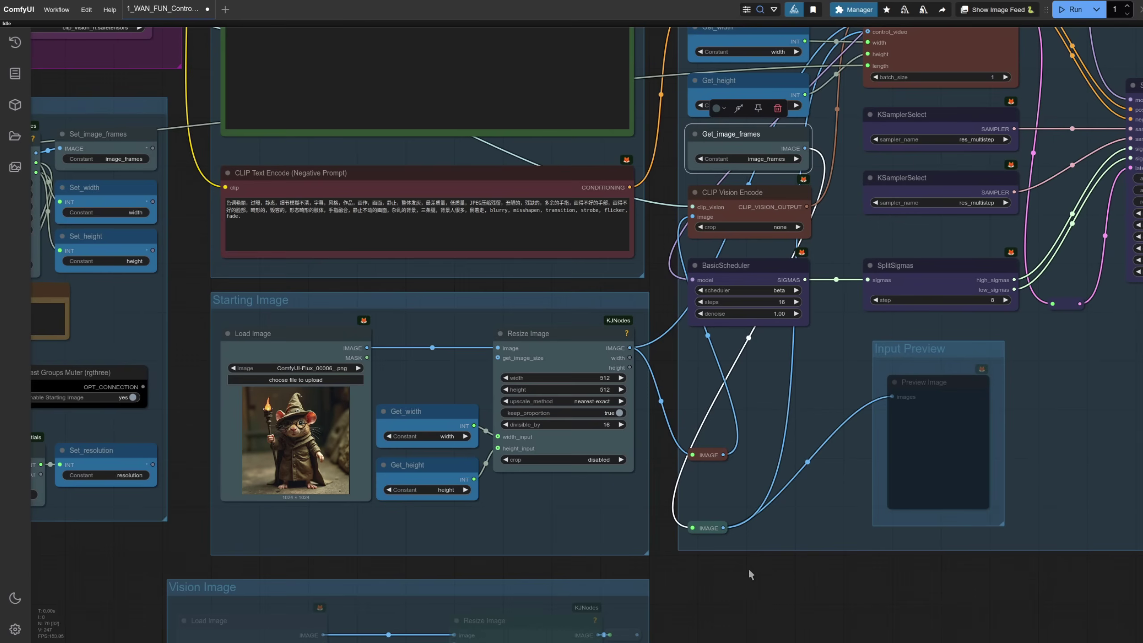
pyautogui.click(707, 530)
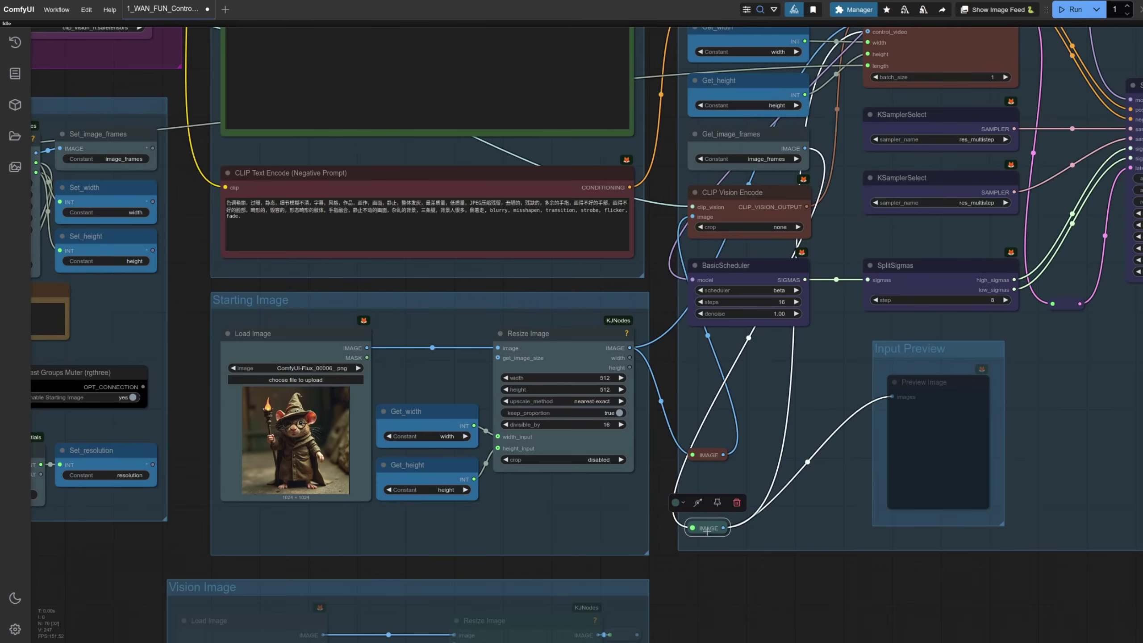